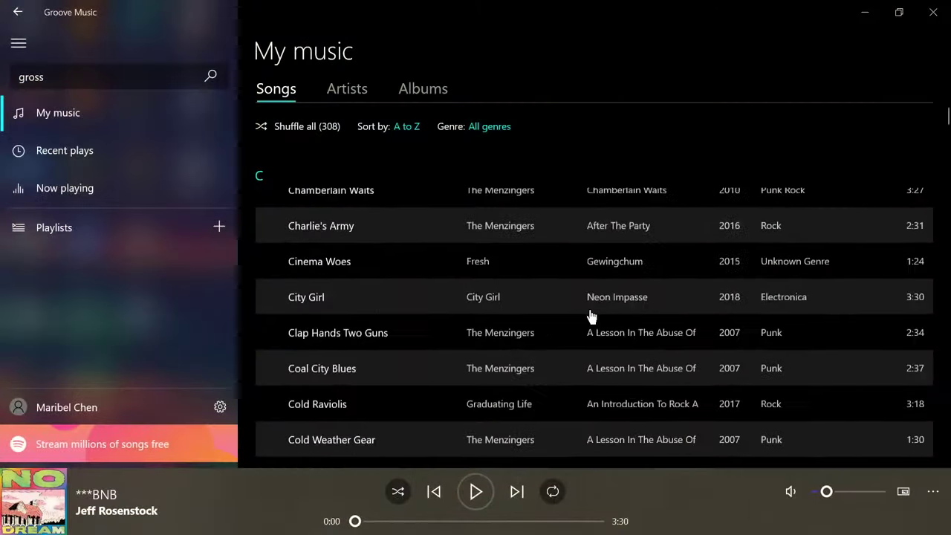
Step: Create a new playlist named side a jeff rosenstock
{"action": "scroll", "coordinate": [587, 304], "scroll_direction": "up", "scroll_amount": 8}
{"action": "scroll", "coordinate": [732, 292], "scroll_direction": "up", "scroll_amount": 15}
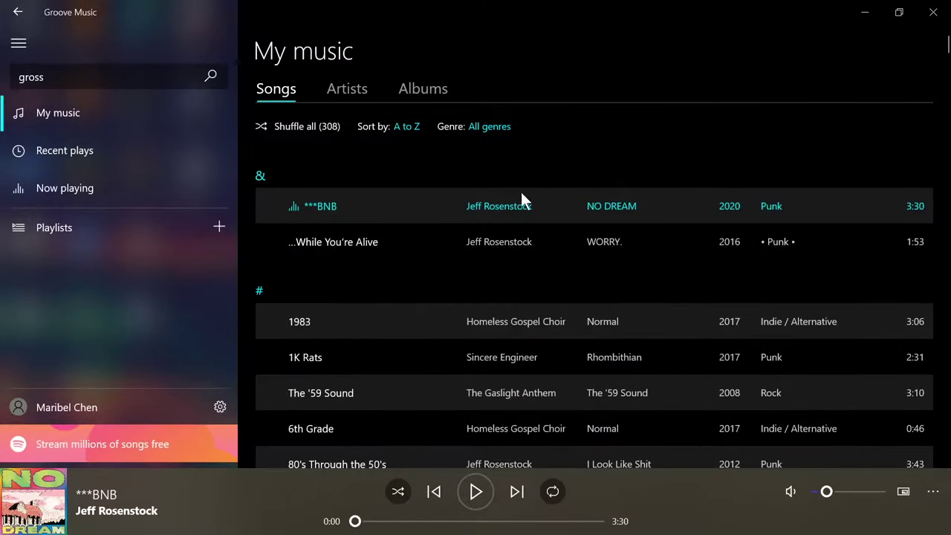
{"action": "scroll", "coordinate": [668, 263], "scroll_direction": "down", "scroll_amount": 12}
{"action": "scroll", "coordinate": [476, 301], "scroll_direction": "down", "scroll_amount": 5}
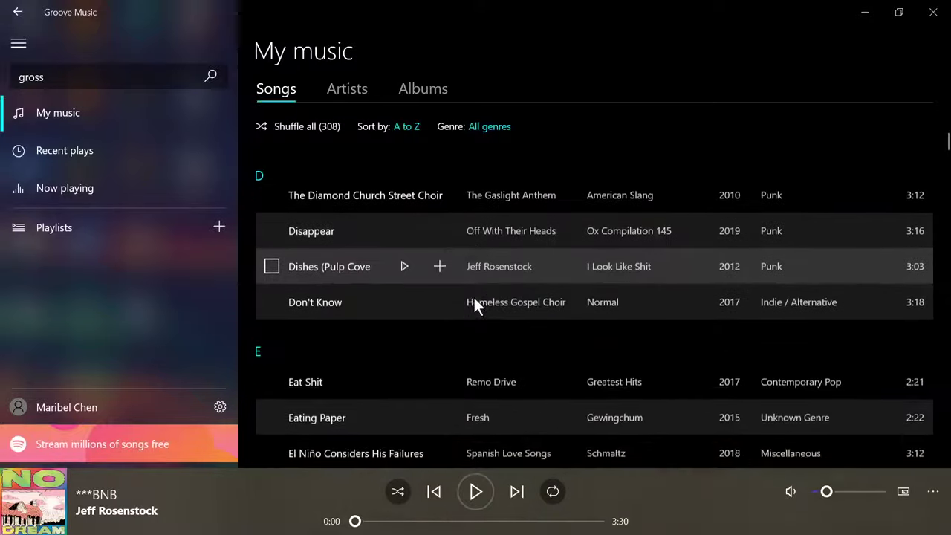
{"action": "scroll", "coordinate": [465, 304], "scroll_direction": "up", "scroll_amount": 10}
{"action": "scroll", "coordinate": [254, 253], "scroll_direction": "up", "scroll_amount": 2}
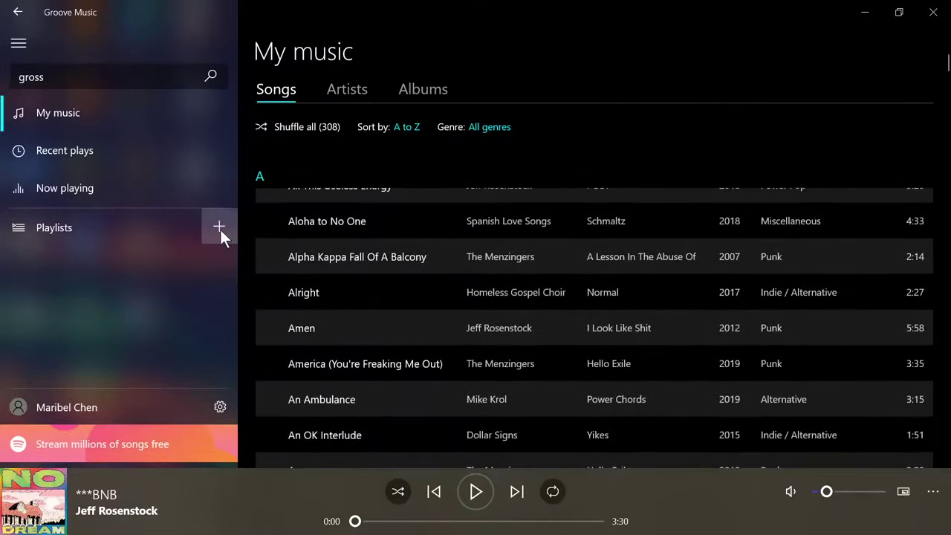
{"action": "left_click", "coordinate": [219, 227]}
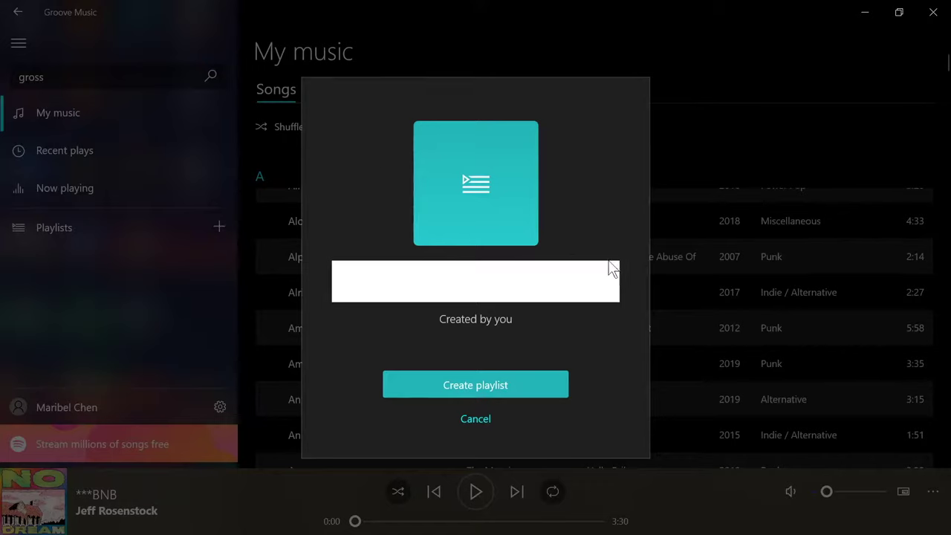
{"action": "type", "text": "side a jeff rosenst"}
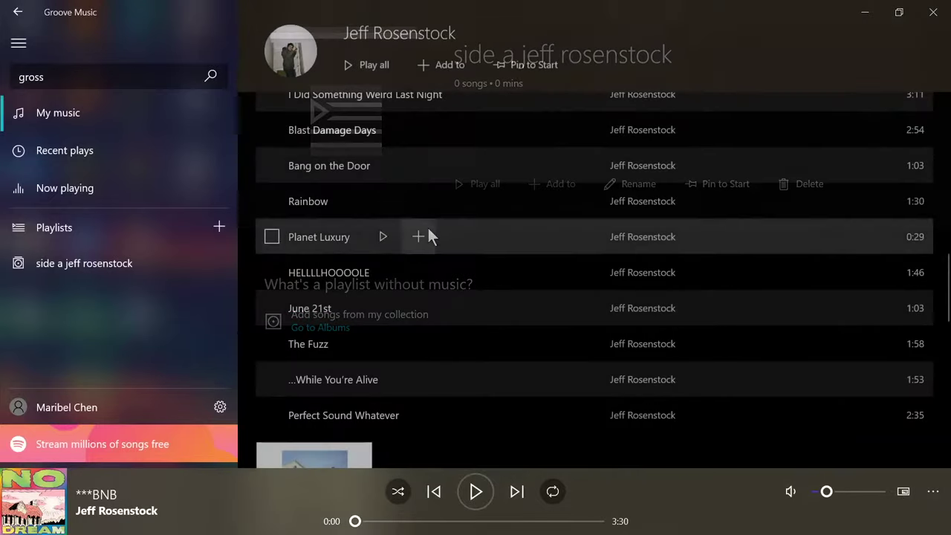
Step: Preview June 21st and Perfect Sound Whatever from Jeff Rosenstock's WORRY. album and add the chosen songs to the playlist
{"action": "left_click", "coordinate": [363, 307]}
{"action": "scroll", "coordinate": [509, 371], "scroll_direction": "down", "scroll_amount": 3}
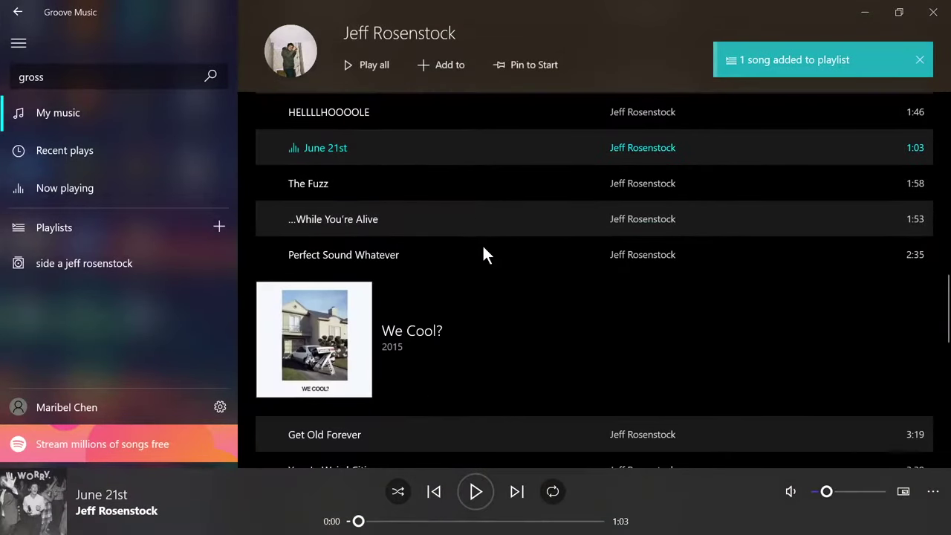
{"action": "double_click", "coordinate": [484, 254]}
{"action": "key", "text": "ctrl+p"}
Step: Search the music library for gross and add I'm So Gross to the side a jeff rosenstock playlist
{"action": "scroll", "coordinate": [450, 329], "scroll_direction": "up", "scroll_amount": 3}
{"action": "scroll", "coordinate": [464, 311], "scroll_direction": "down", "scroll_amount": 10}
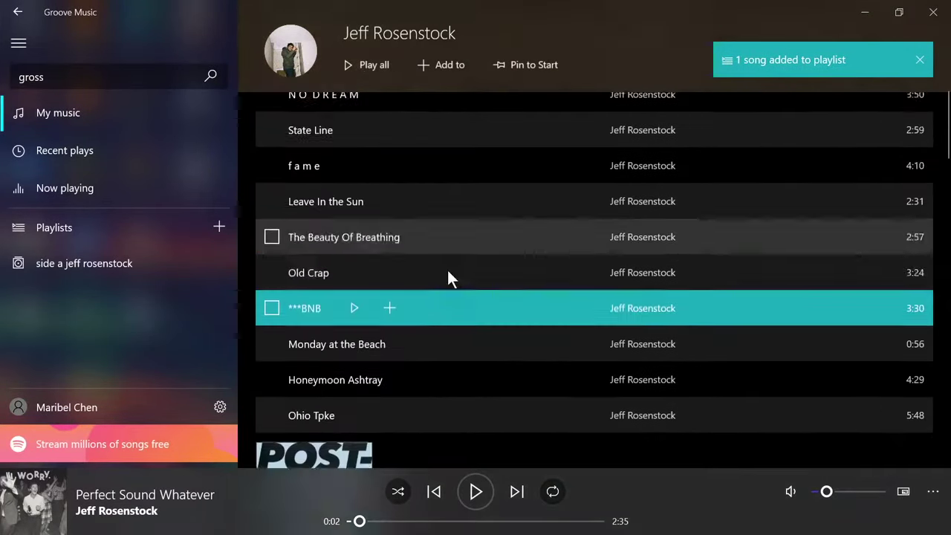
{"action": "scroll", "coordinate": [447, 267], "scroll_direction": "up", "scroll_amount": 8}
{"action": "scroll", "coordinate": [448, 276], "scroll_direction": "down", "scroll_amount": 10}
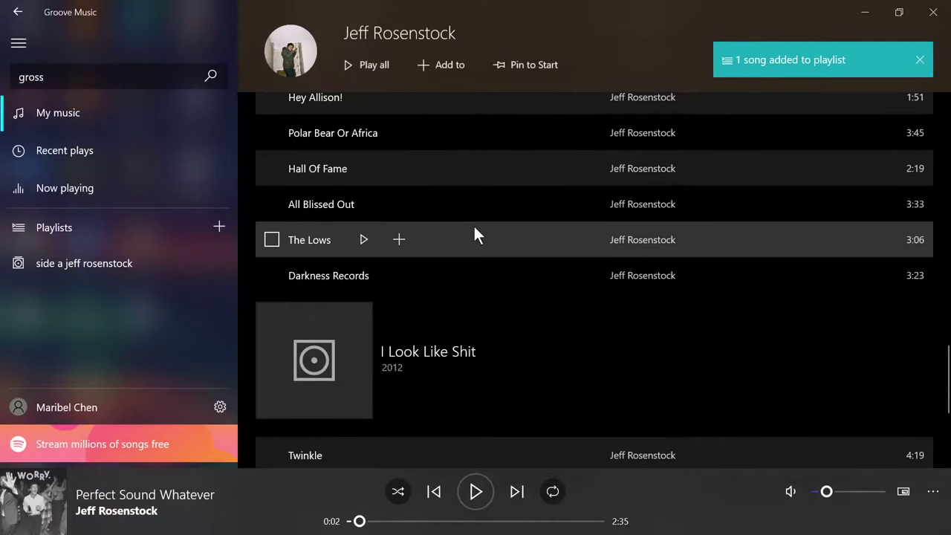
{"action": "scroll", "coordinate": [649, 454], "scroll_direction": "down", "scroll_amount": 1}
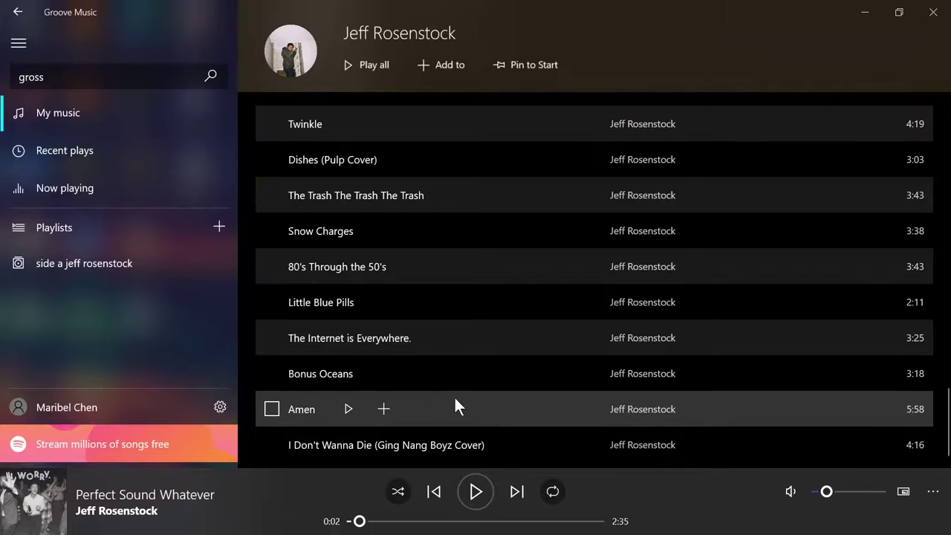
{"action": "scroll", "coordinate": [450, 357], "scroll_direction": "up", "scroll_amount": 10}
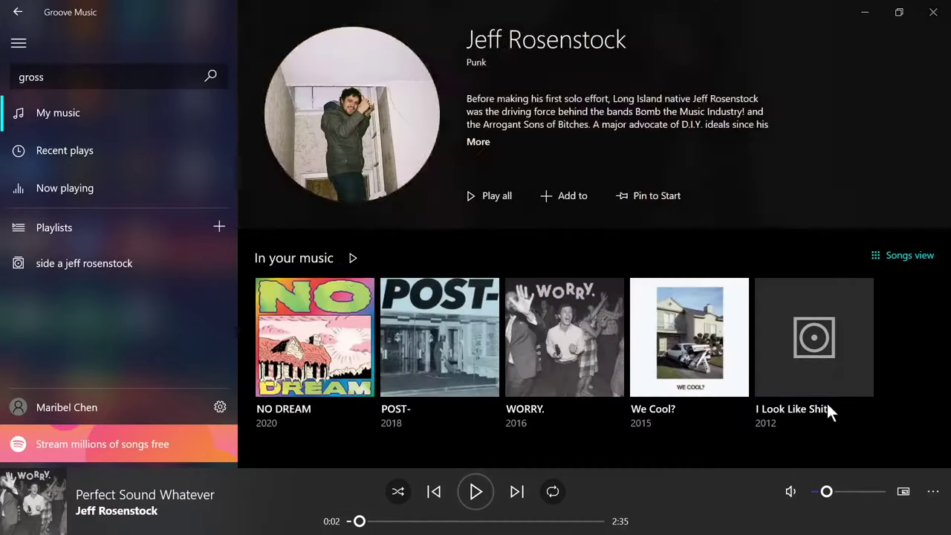
{"action": "left_click", "coordinate": [186, 85]}
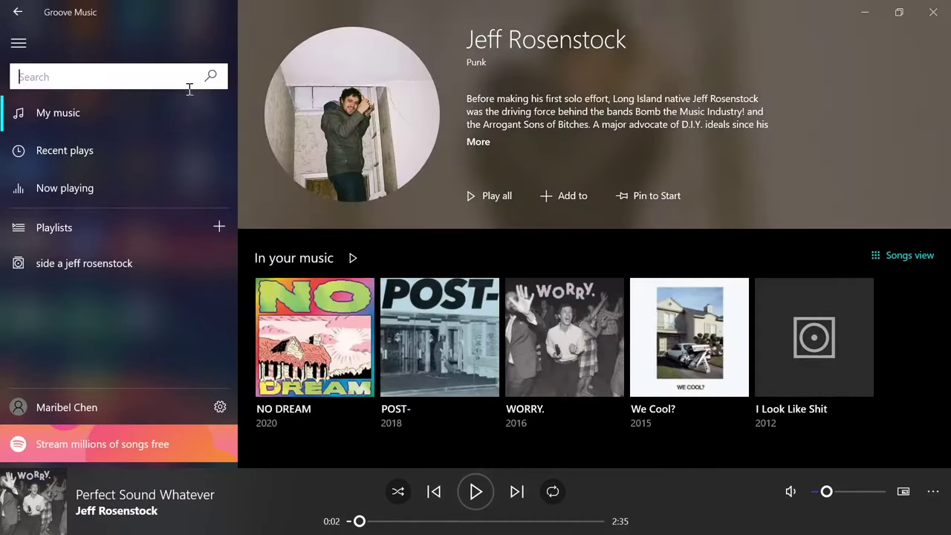
{"action": "key", "text": "Return"}
{"action": "left_click", "coordinate": [390, 127]}
{"action": "left_click", "coordinate": [424, 215]}
Step: Review the side a jeff rosenstock playlist's song list, individual run times and total length
{"action": "scroll", "coordinate": [677, 316], "scroll_direction": "up", "scroll_amount": 5}
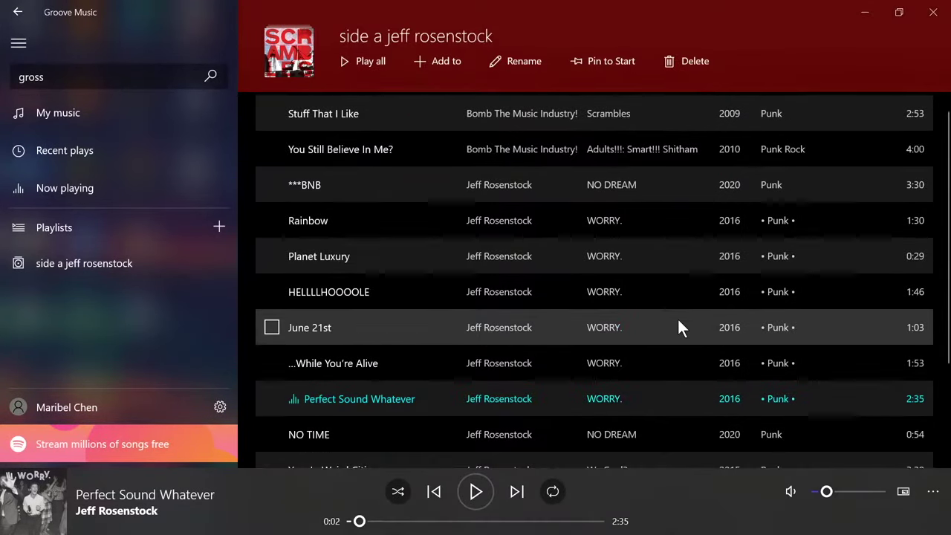
{"action": "scroll", "coordinate": [802, 313], "scroll_direction": "up", "scroll_amount": 3}
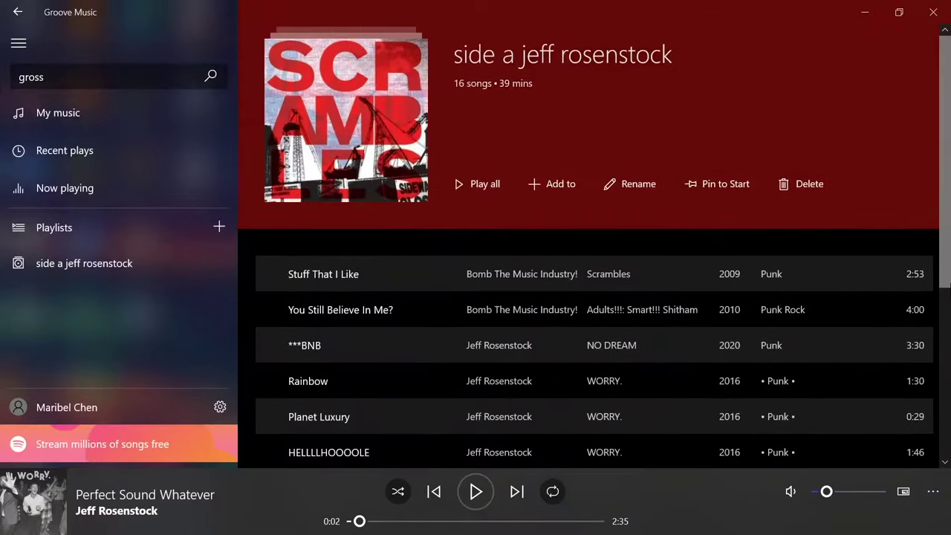
{"action": "scroll", "coordinate": [832, 330], "scroll_direction": "down", "scroll_amount": 5}
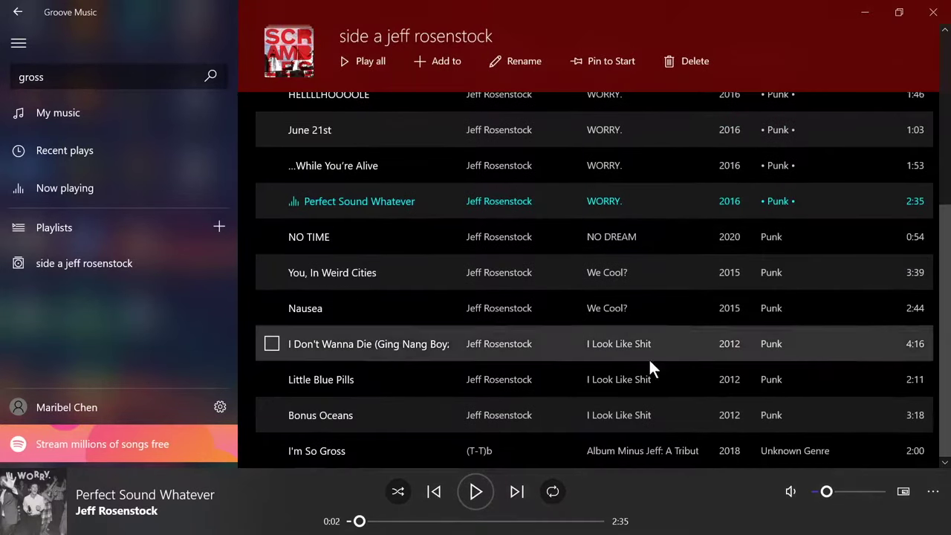
{"action": "scroll", "coordinate": [649, 357], "scroll_direction": "up", "scroll_amount": 5}
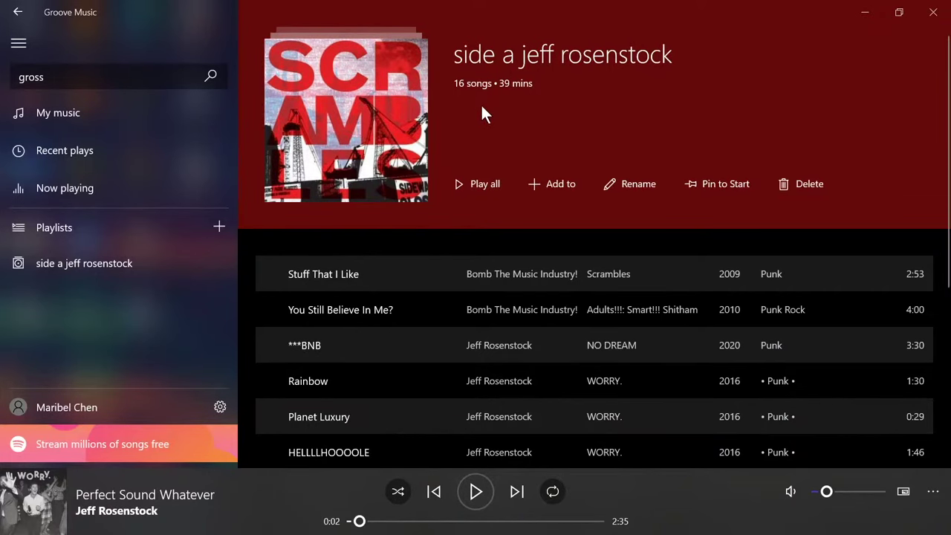
{"action": "scroll", "coordinate": [809, 335], "scroll_direction": "down", "scroll_amount": 3}
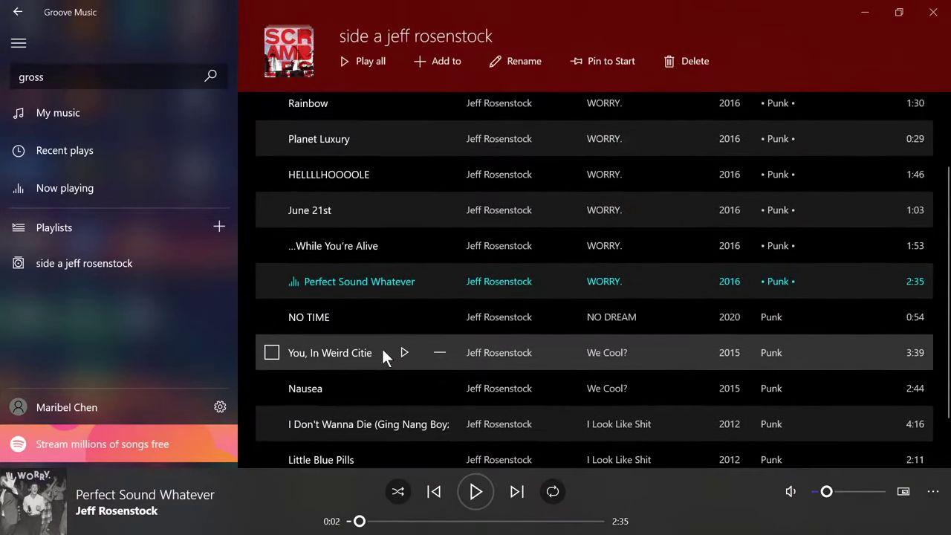
{"action": "scroll", "coordinate": [381, 346], "scroll_direction": "up", "scroll_amount": 3}
{"action": "scroll", "coordinate": [381, 345], "scroll_direction": "down", "scroll_amount": 4}
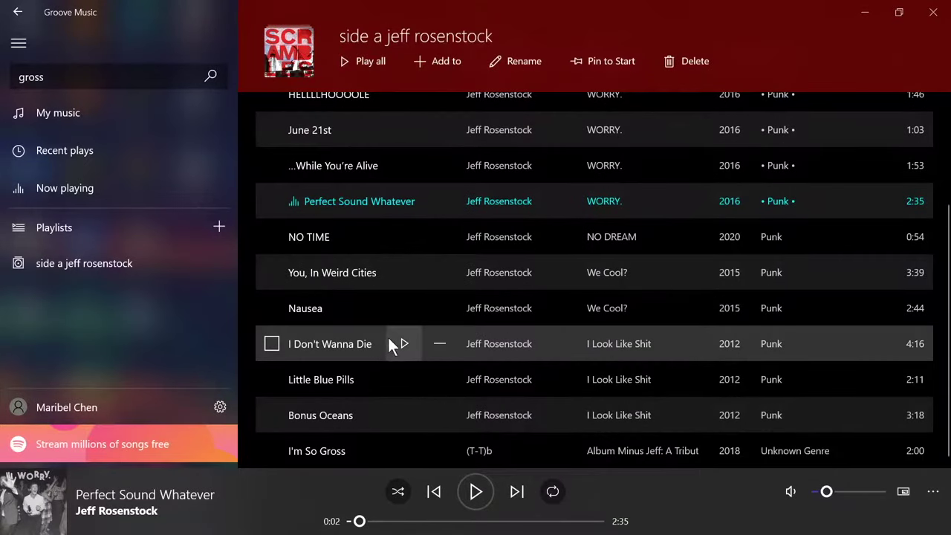
{"action": "scroll", "coordinate": [392, 346], "scroll_direction": "up", "scroll_amount": 5}
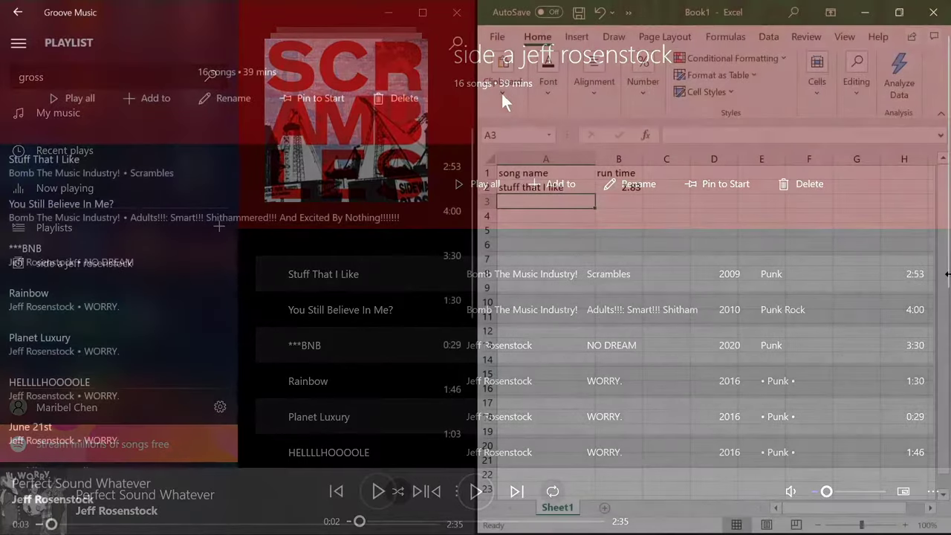
Step: In the Excel sheet, enter you still believe in me? with run time 4 and ***bnb with run time 3.5 in rows 3 and 4
{"action": "type", "text": "ll believe in me?"}
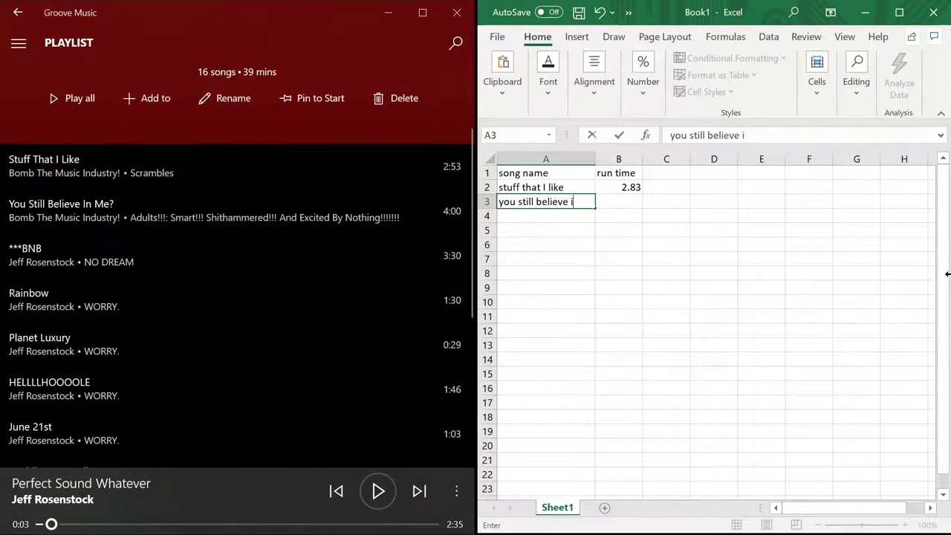
{"action": "key", "text": "Tab"}
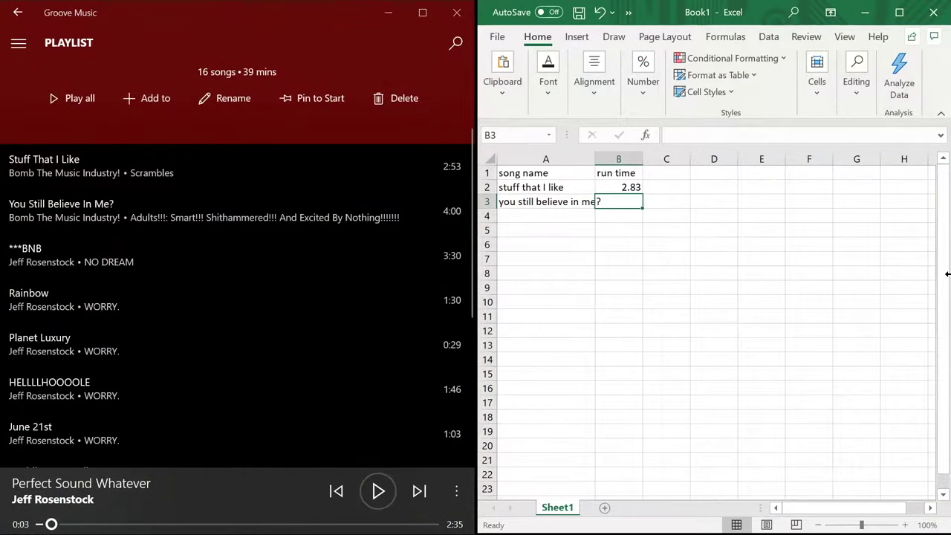
{"action": "type", "text": "4"}
{"action": "key", "text": "Return"}
{"action": "type", "text": "***bnb"}
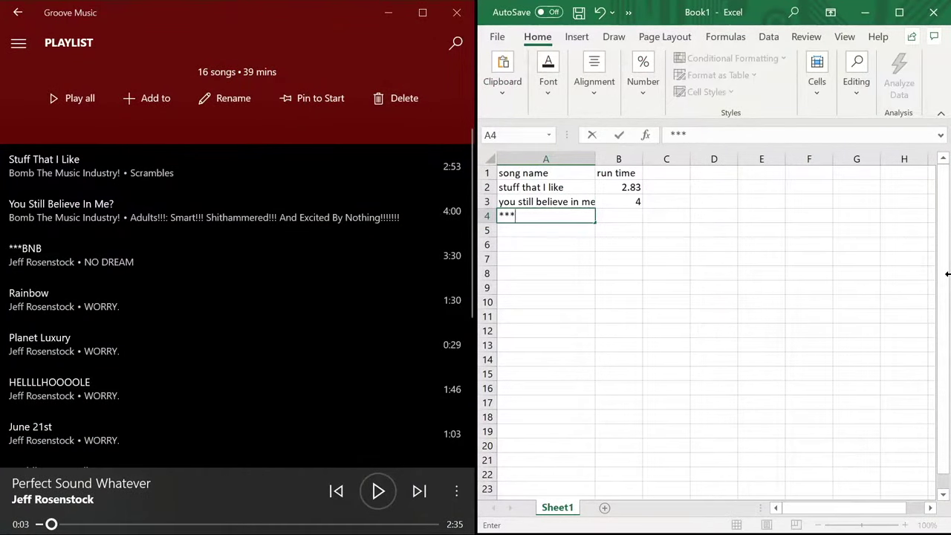
{"action": "key", "text": "Tab"}
{"action": "type", "text": "3.5"}
{"action": "key", "text": "Return"}
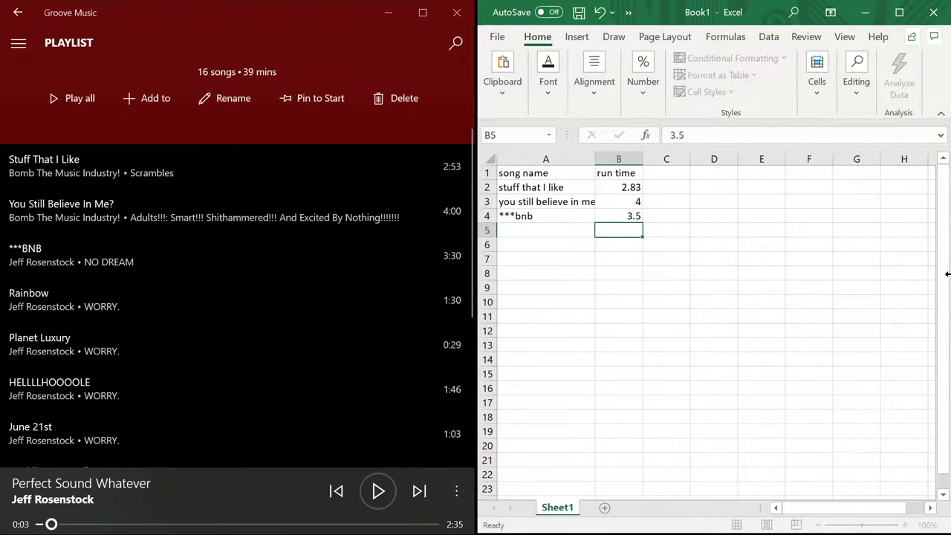
Step: List the remaining playlist songs with decimal run times in rows 5 to 17, from rainbow (1.5) and planet luxury to im so gross (2.0)
{"action": "type", "text": "rainbow"}
{"action": "key", "text": "Tab"}
{"action": "type", "text": "1.5"}
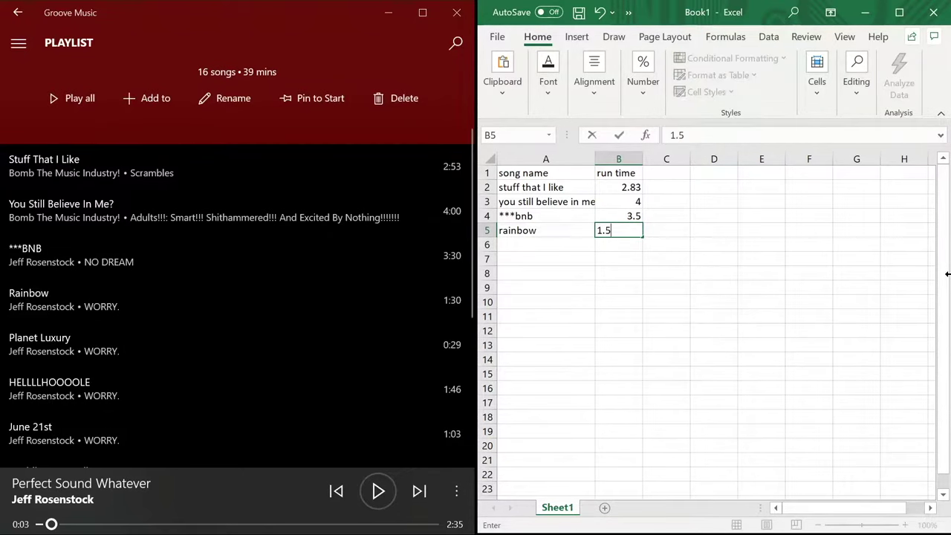
{"action": "key", "text": "Return"}
{"action": "type", "text": "planet luxury"}
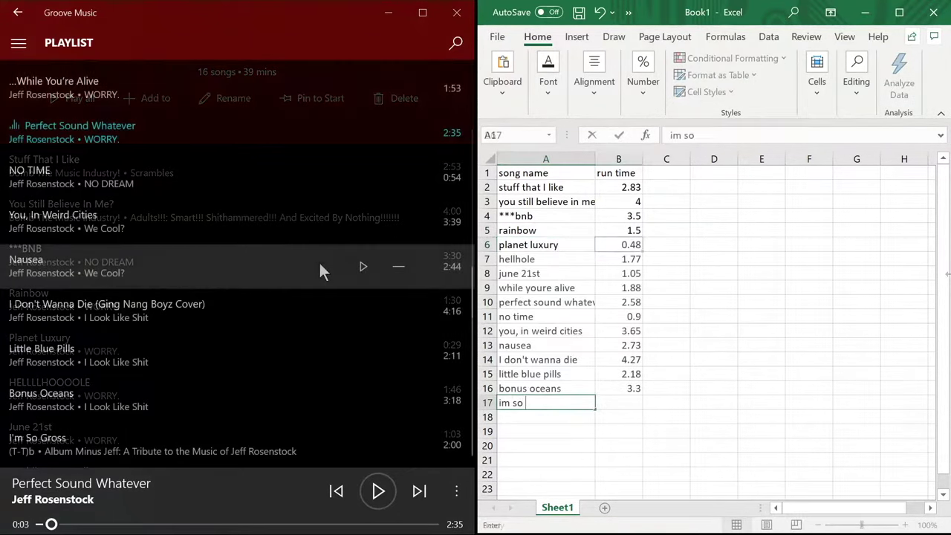
{"action": "type", "text": "gross"}
{"action": "key", "text": "Tab"}
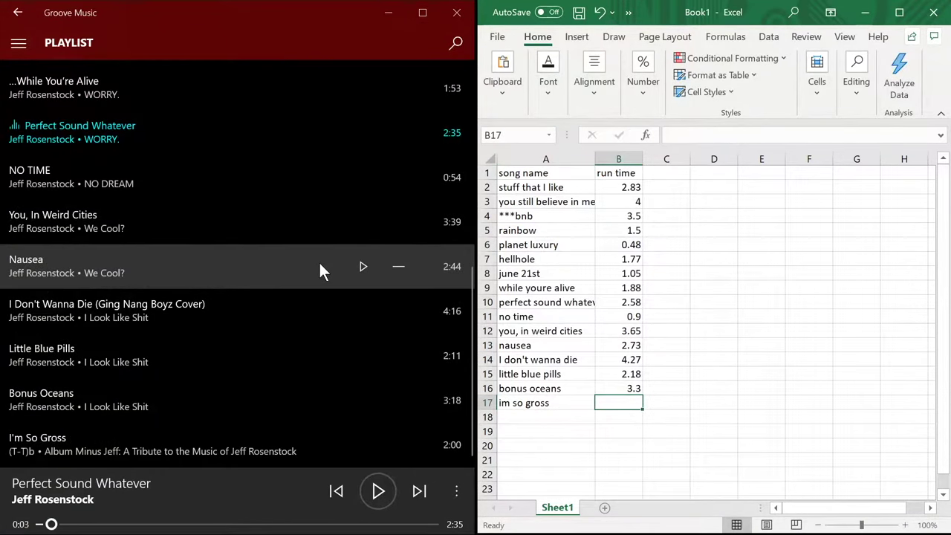
{"action": "type", "text": "2"}
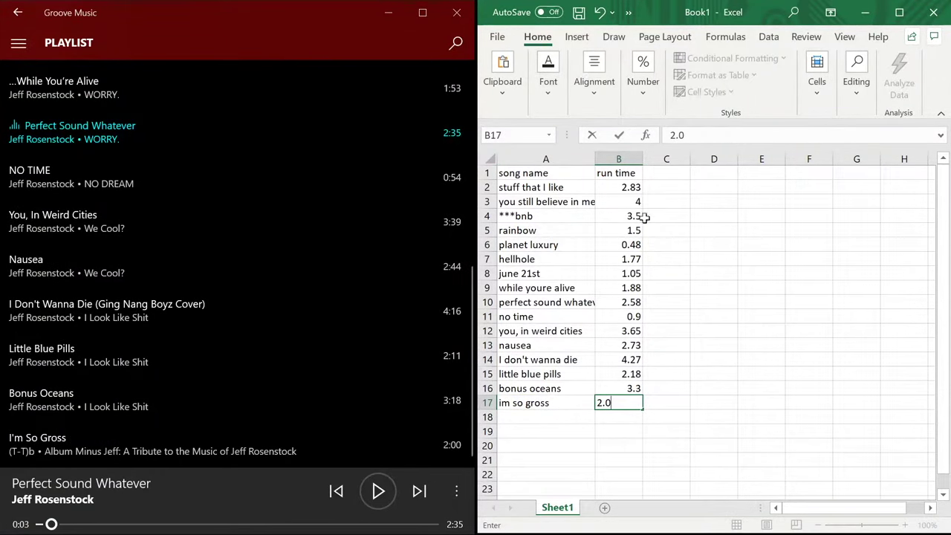
{"action": "left_click", "coordinate": [663, 204]}
Step: Try to re-enter the run time of you still believe in me in cell B3 as 4.0
{"action": "left_click", "coordinate": [635, 202]}
{"action": "type", "text": "4."}
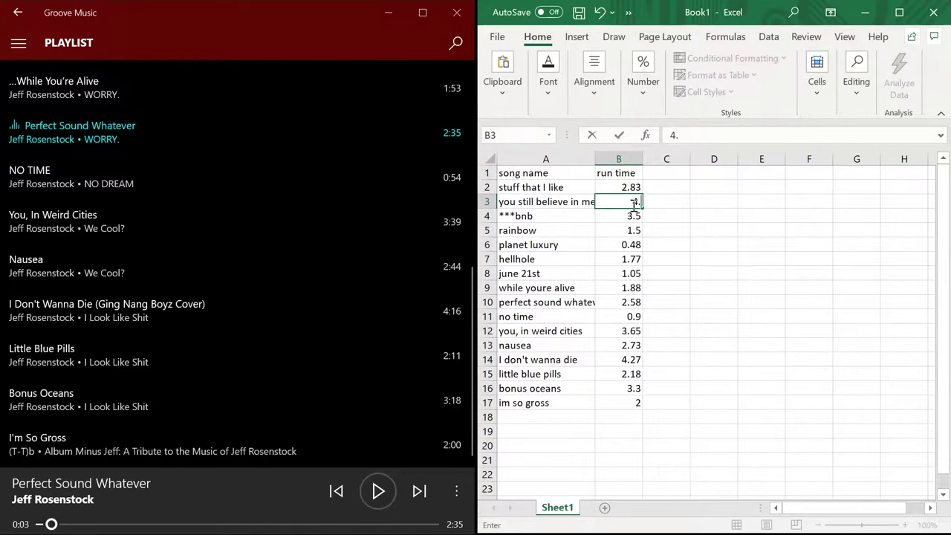
{"action": "type", "text": "0"}
{"action": "left_click", "coordinate": [693, 229]}
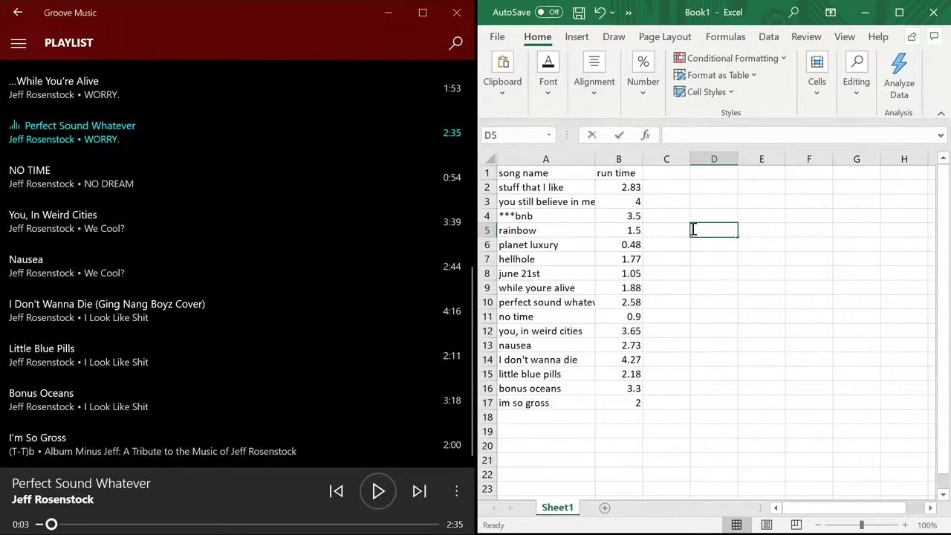
Step: Total the run times in B2:B17 with AutoSum, placing the sum in cell B18
{"action": "left_click", "coordinate": [725, 36]}
{"action": "left_click", "coordinate": [627, 189]}
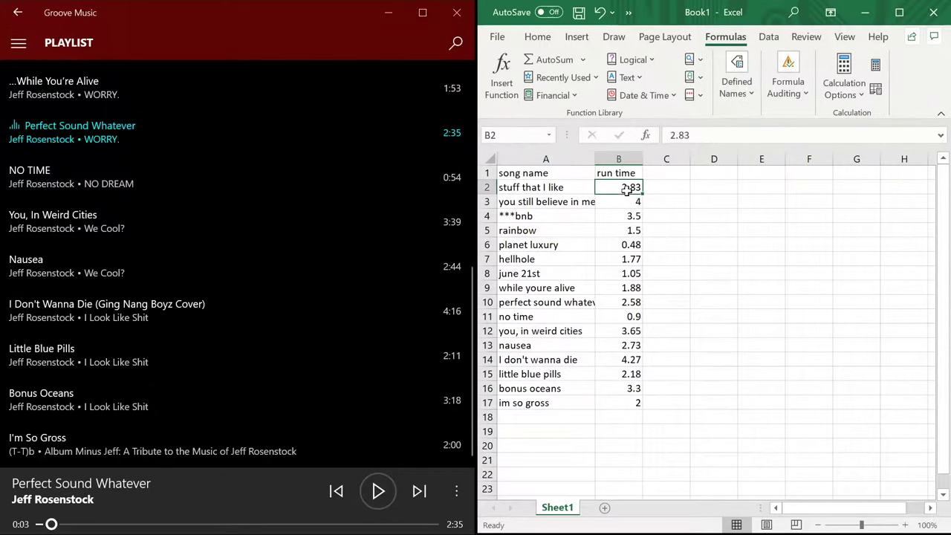
{"action": "left_click", "coordinate": [599, 403], "text": "shift"}
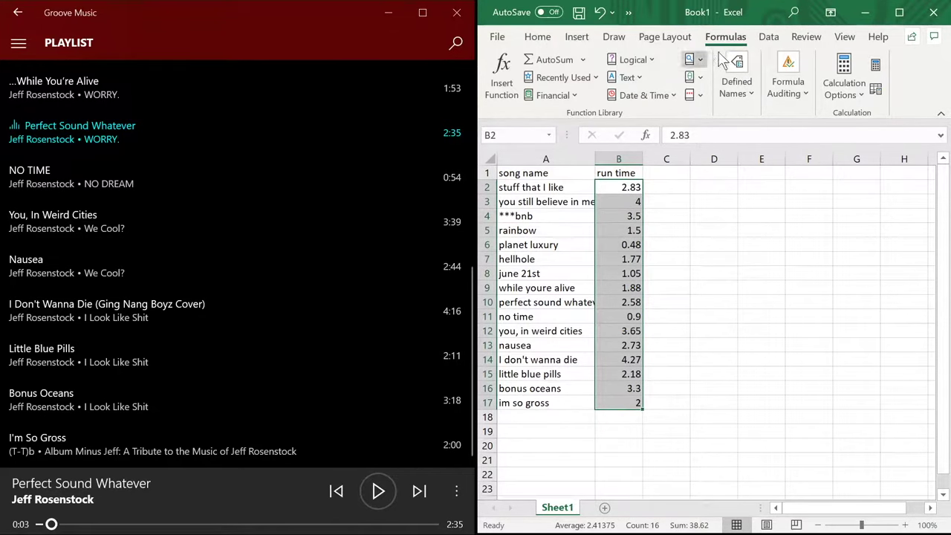
{"action": "left_click", "coordinate": [552, 64]}
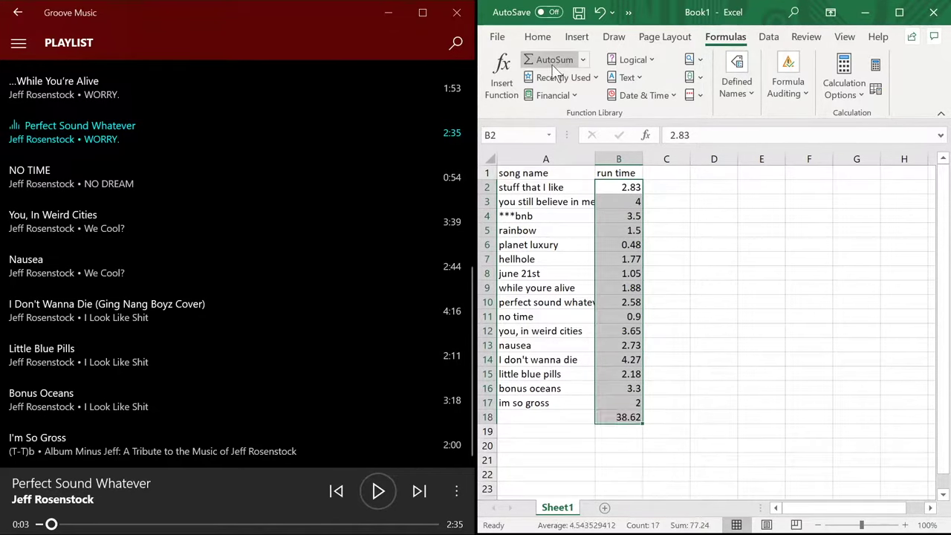
Step: Check the total formula in cell B18 against the run time entries above it
{"action": "left_click", "coordinate": [701, 399]}
{"action": "left_click", "coordinate": [619, 418]}
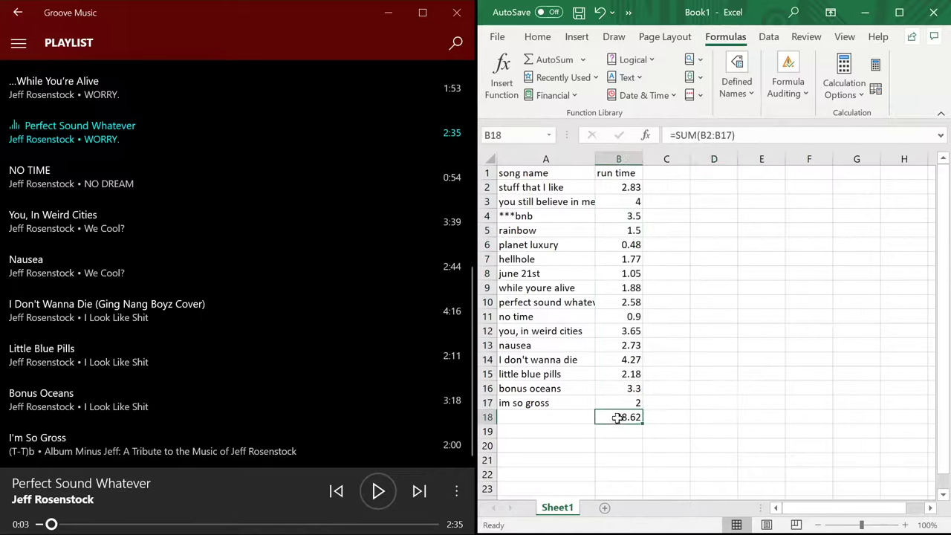
{"action": "left_click", "coordinate": [624, 401]}
{"action": "left_click", "coordinate": [620, 331]}
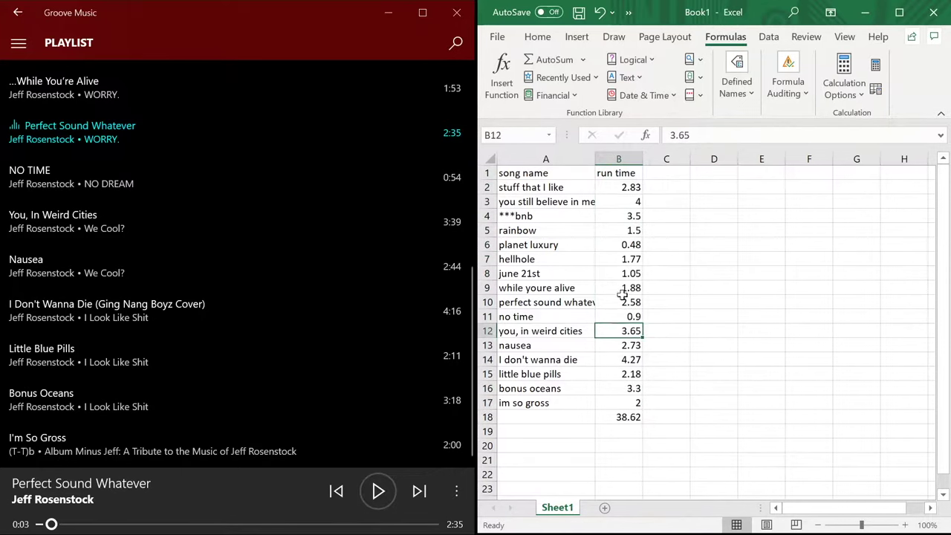
{"action": "left_click", "coordinate": [628, 187]}
{"action": "left_click", "coordinate": [631, 418]}
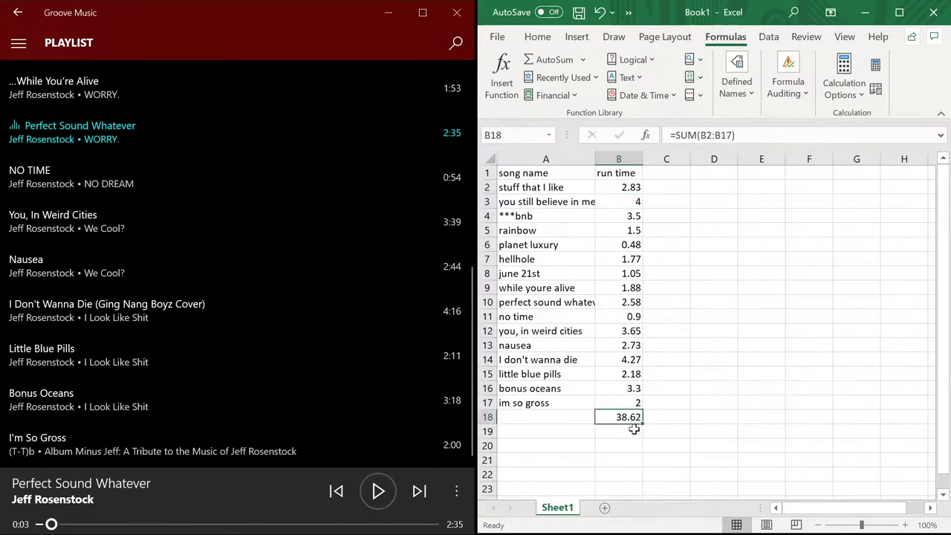
Step: Highlight the song names in cells A2, A3, A6, A9, A14 and A17 in yellow
{"action": "left_click", "coordinate": [566, 187]}
{"action": "left_click", "coordinate": [536, 37]}
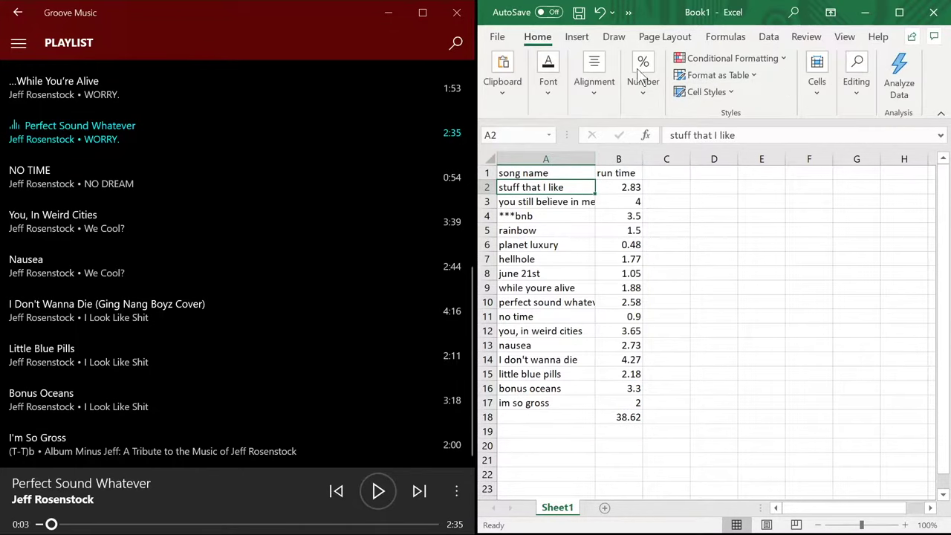
{"action": "key", "text": "F4"}
{"action": "left_click", "coordinate": [546, 201]}
{"action": "key", "text": "F4"}
{"action": "left_click", "coordinate": [546, 288]}
{"action": "key", "text": "F4"}
{"action": "left_click", "coordinate": [546, 360]}
{"action": "key", "text": "F4"}
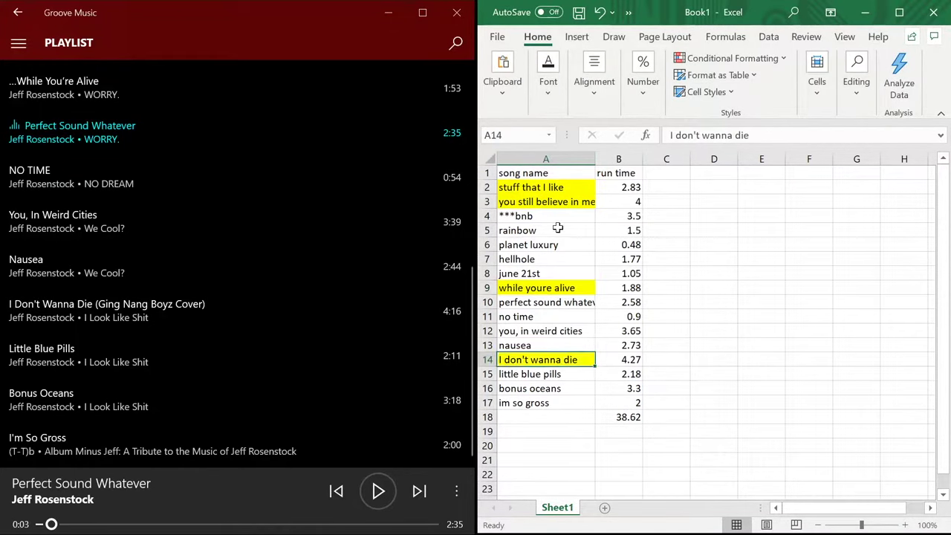
{"action": "left_click", "coordinate": [535, 403]}
{"action": "key", "text": "F4"}
{"action": "left_click", "coordinate": [546, 245]}
{"action": "key", "text": "F4"}
Step: Clear the names and run times of no time, you, in weird cities and nausea in A11:B13
{"action": "left_click", "coordinate": [546, 259]}
{"action": "left_click", "coordinate": [547, 345]}
{"action": "left_click_drag", "start_coordinate": [546, 331], "coordinate": [618, 345]}
{"action": "key", "text": "Delete"}
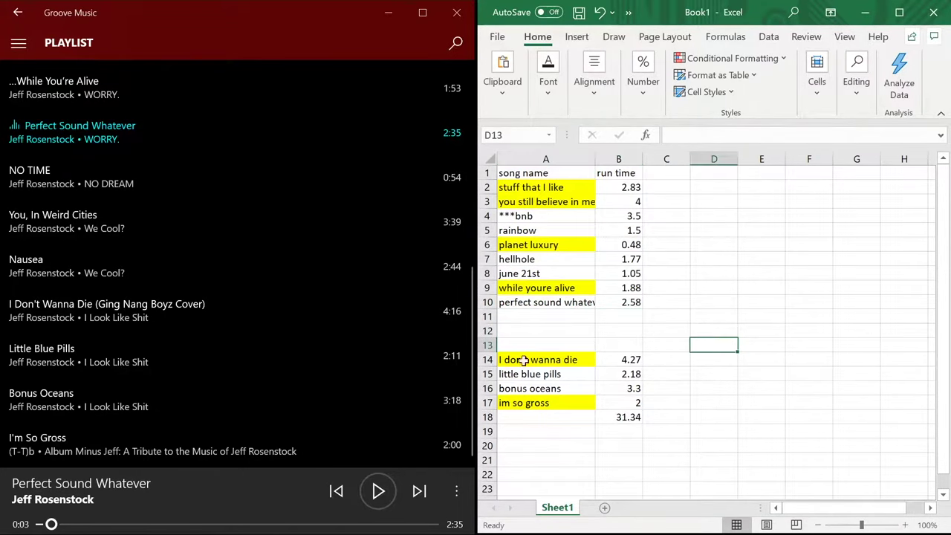
Step: Move the remaining songs and total from A14:B18 up so the block starts at row 11
{"action": "left_click_drag", "start_coordinate": [618, 417], "coordinate": [563, 361]}
{"action": "left_click_drag", "start_coordinate": [609, 425], "coordinate": [610, 382]}
{"action": "left_click", "coordinate": [614, 346]}
{"action": "left_click", "coordinate": [574, 274]}
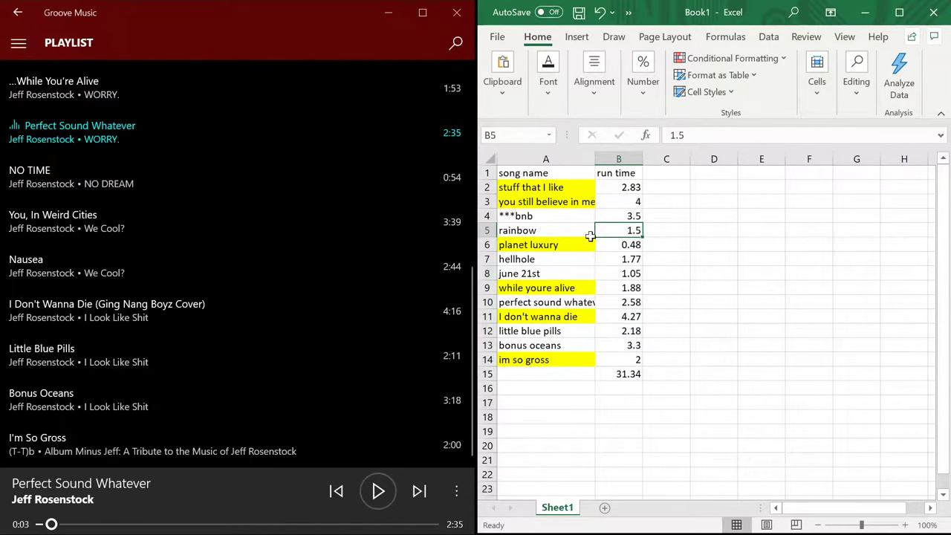
Step: Clear the rainbow entry in A5:B5 and move the songs and total beneath it up one row
{"action": "left_click_drag", "start_coordinate": [619, 230], "coordinate": [546, 231]}
{"action": "key", "text": "Delete"}
{"action": "left_click_drag", "start_coordinate": [546, 244], "coordinate": [601, 356]}
{"action": "left_click", "coordinate": [602, 358]}
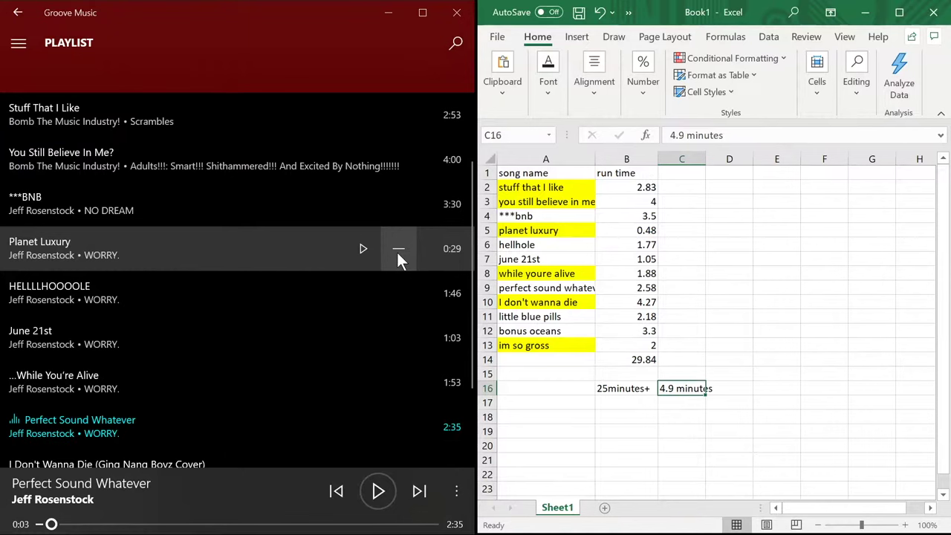
Step: Remove Planet Luxury from the Groove Music playlist and clear its name and run time in A5:B5 of the Excel sheet
{"action": "left_click", "coordinate": [396, 252]}
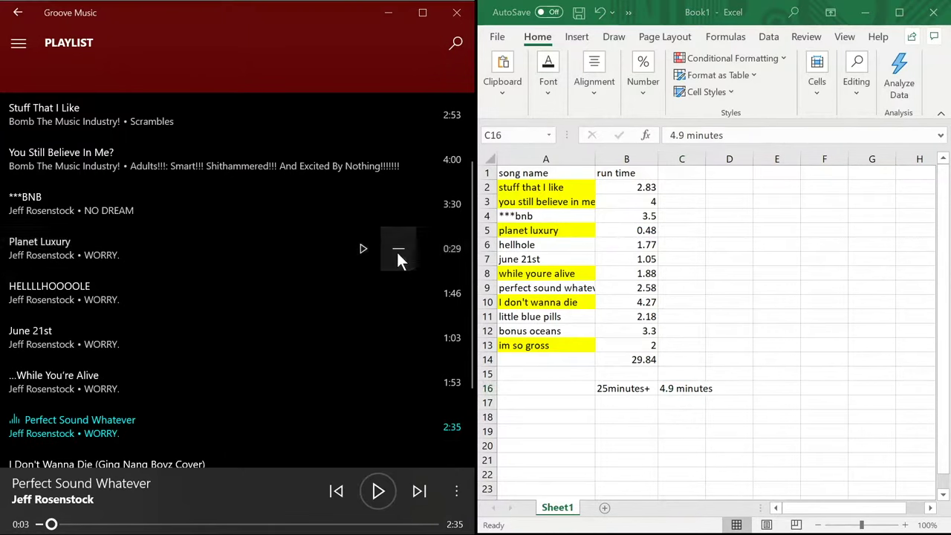
{"action": "left_click", "coordinate": [604, 231]}
{"action": "left_click", "coordinate": [571, 231]}
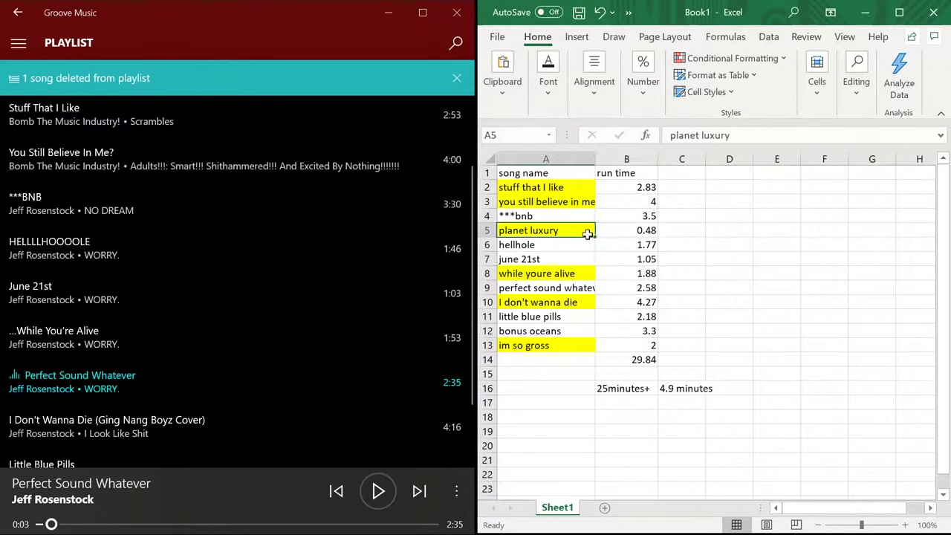
{"action": "left_click", "coordinate": [639, 231], "text": "shift"}
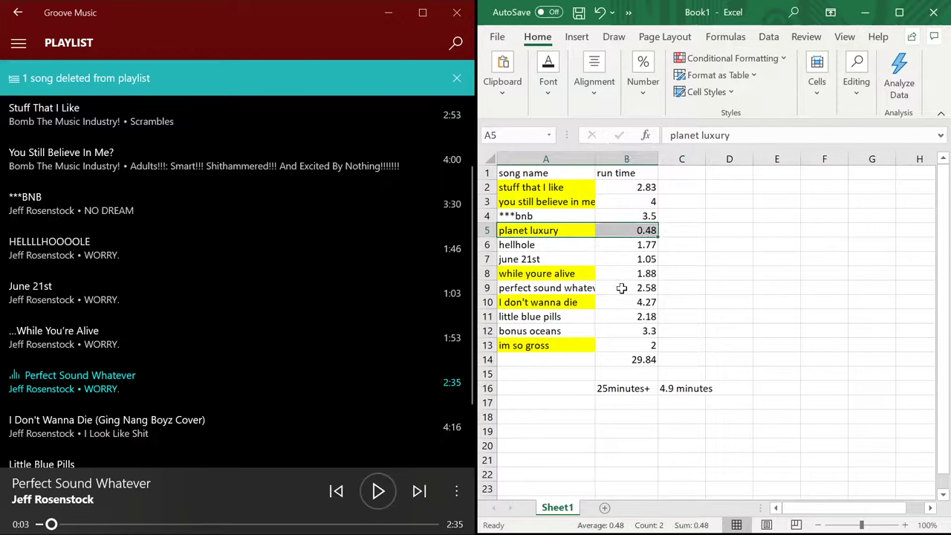
{"action": "key", "text": "Delete"}
Step: Cut the songs and total in A6:B14 and paste them starting at cell A5 to close the gap
{"action": "left_click_drag", "start_coordinate": [571, 248], "coordinate": [633, 360]}
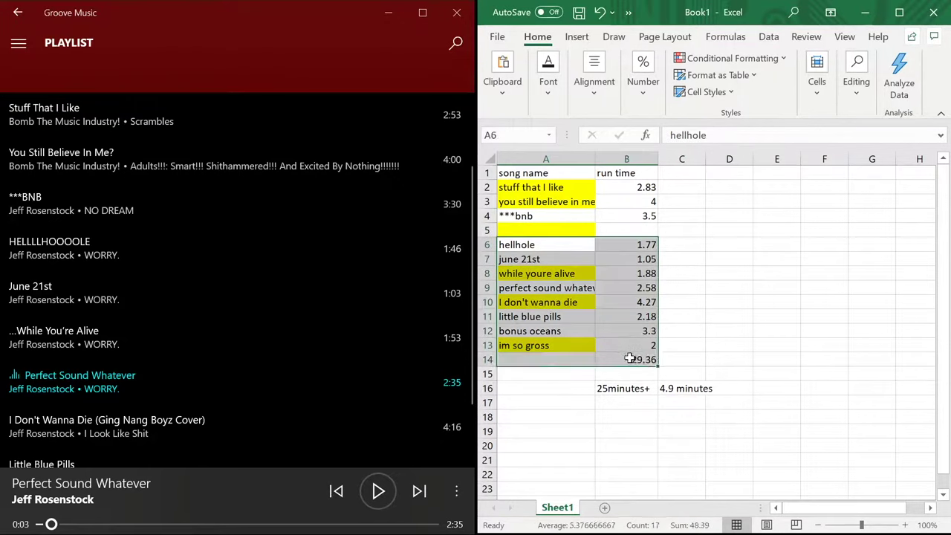
{"action": "key", "text": "ctrl+x"}
{"action": "left_click", "coordinate": [532, 232]}
{"action": "key", "text": "ctrl+v"}
{"action": "left_click", "coordinate": [701, 305]}
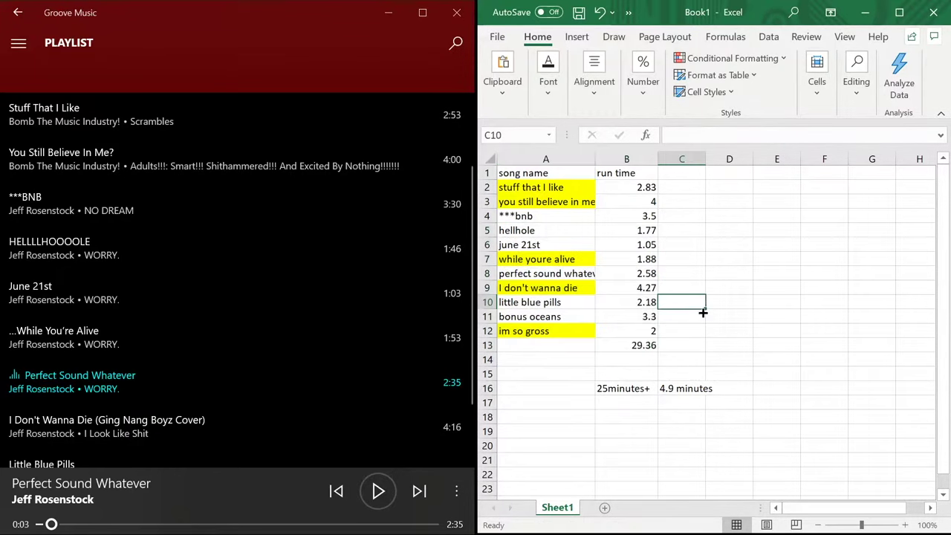
Step: Enter the rounded total 29.4 in parentheses in cell C13, beside the run time sum
{"action": "left_click", "coordinate": [720, 446]}
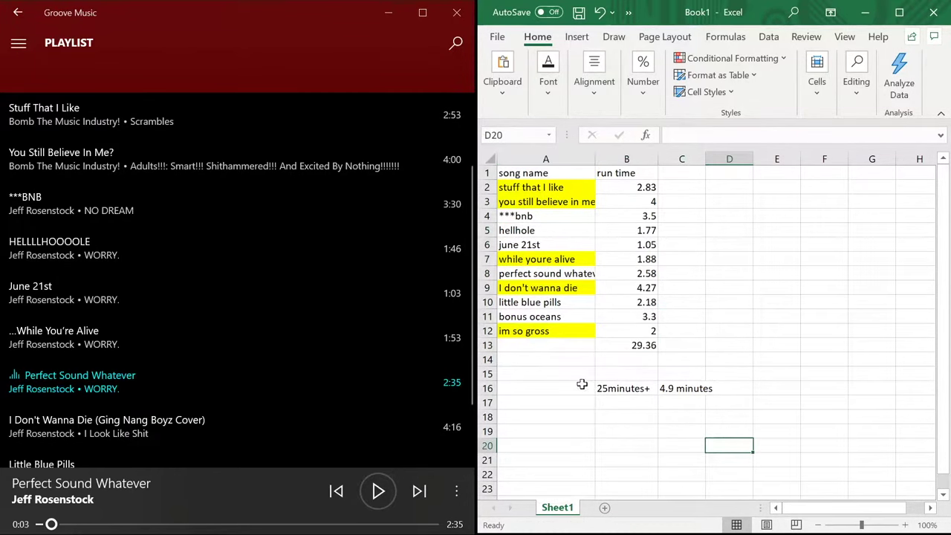
{"action": "left_click", "coordinate": [637, 349]}
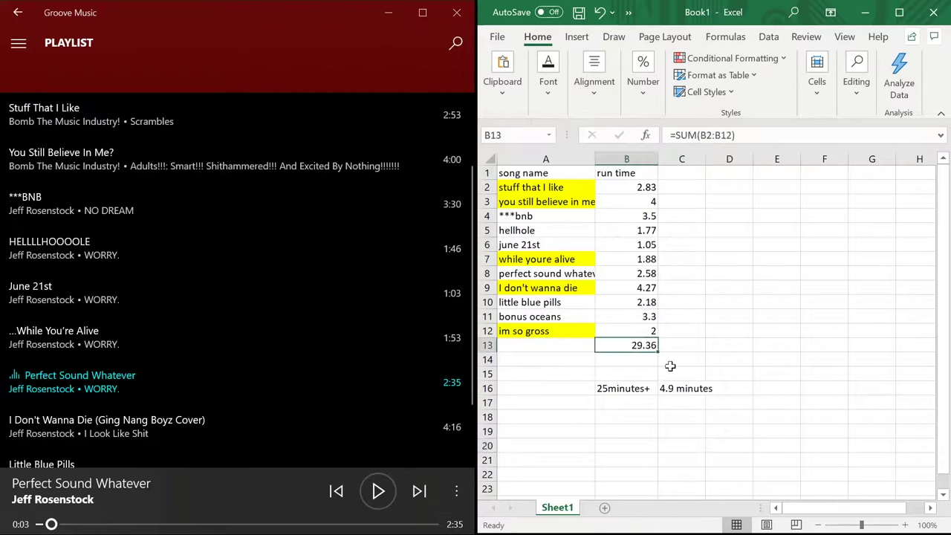
{"action": "left_click", "coordinate": [701, 389]}
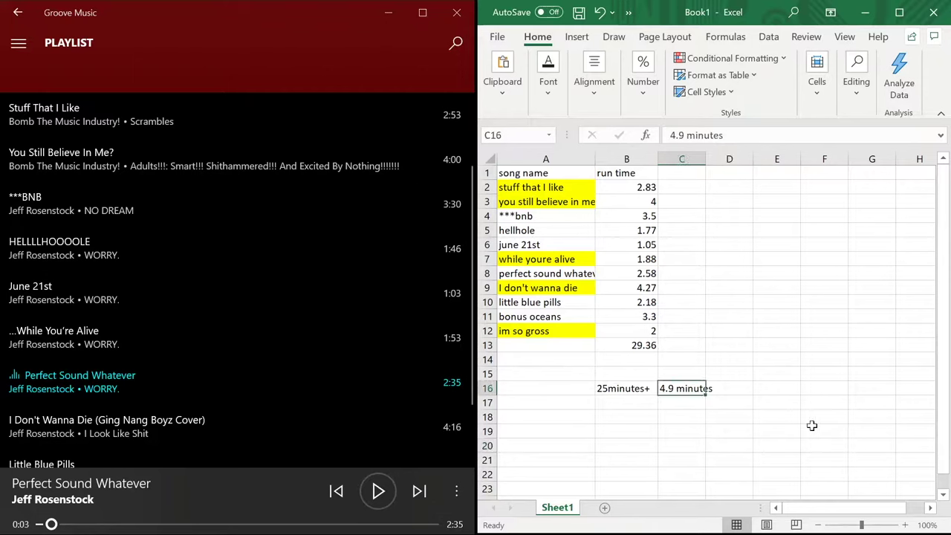
{"action": "key", "text": "Up"}
{"action": "key", "text": "Up"}
{"action": "key", "text": "Up"}
{"action": "type", "text": "("}
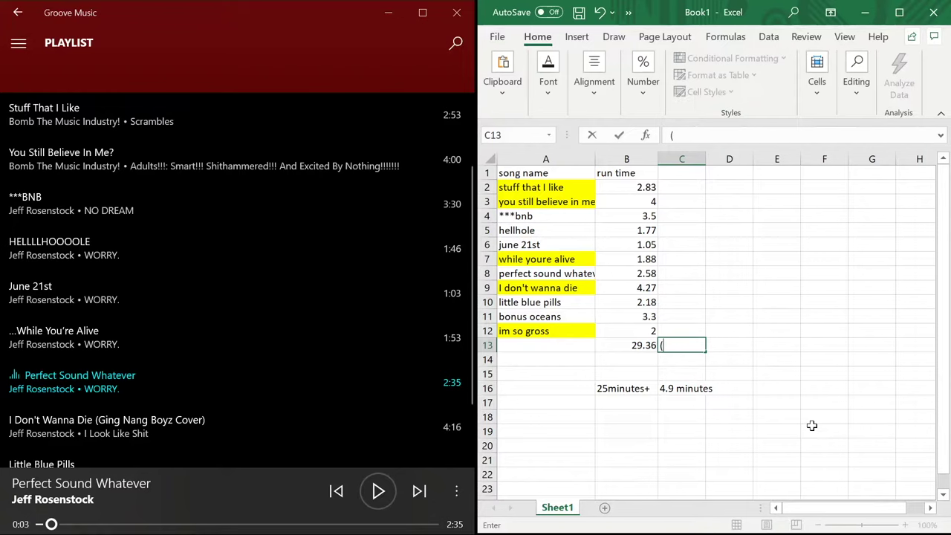
{"action": "type", "text": "29."}
{"action": "type", "text": "4"}
{"action": "left_click", "coordinate": [806, 375]}
{"action": "left_click", "coordinate": [670, 346]}
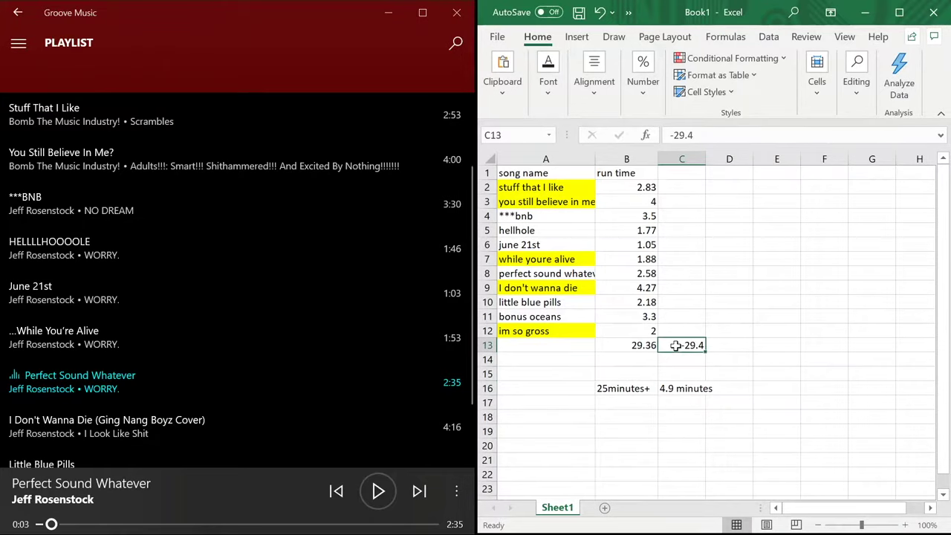
{"action": "key", "text": "Left"}
{"action": "key", "text": "Left"}
{"action": "key", "text": "Right"}
{"action": "key", "text": "Right"}
{"action": "key", "text": "Right"}
{"action": "key", "text": "Left"}
{"action": "key", "text": "Down"}
{"action": "key", "text": "Left"}
{"action": "key", "text": "Left"}
{"action": "key", "text": "Up"}
{"action": "key", "text": "Up"}
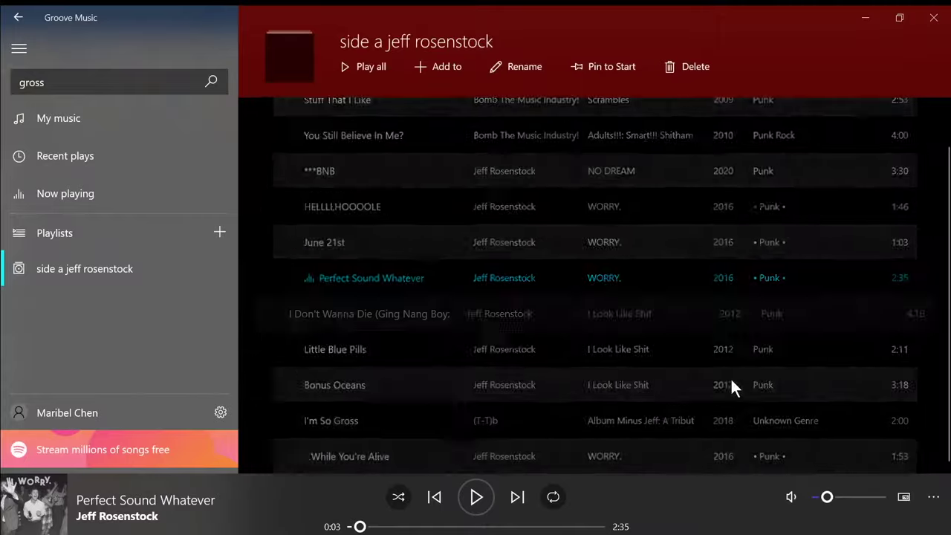
Step: Switch to Groove Music and play Stuff That I Like and You Still Believe In Me? from the side a playlist
{"action": "scroll", "coordinate": [669, 341], "scroll_direction": "up", "scroll_amount": 5}
{"action": "scroll", "coordinate": [520, 260], "scroll_direction": "down", "scroll_amount": 1}
{"action": "left_click", "coordinate": [390, 197]}
{"action": "left_click", "coordinate": [402, 234]}
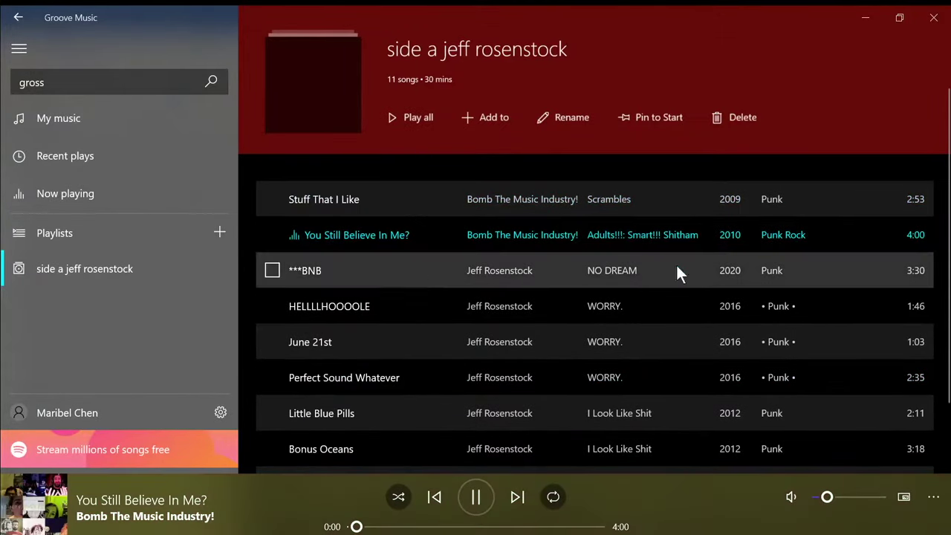
Step: Move ***BNB to the start of the playlist and play HELLLLHOOOOLE
{"action": "double_click", "coordinate": [679, 270]}
{"action": "scroll", "coordinate": [743, 238], "scroll_direction": "down", "scroll_amount": 1}
{"action": "left_click_drag", "start_coordinate": [786, 207], "coordinate": [404, 148]}
{"action": "left_click", "coordinate": [393, 226]}
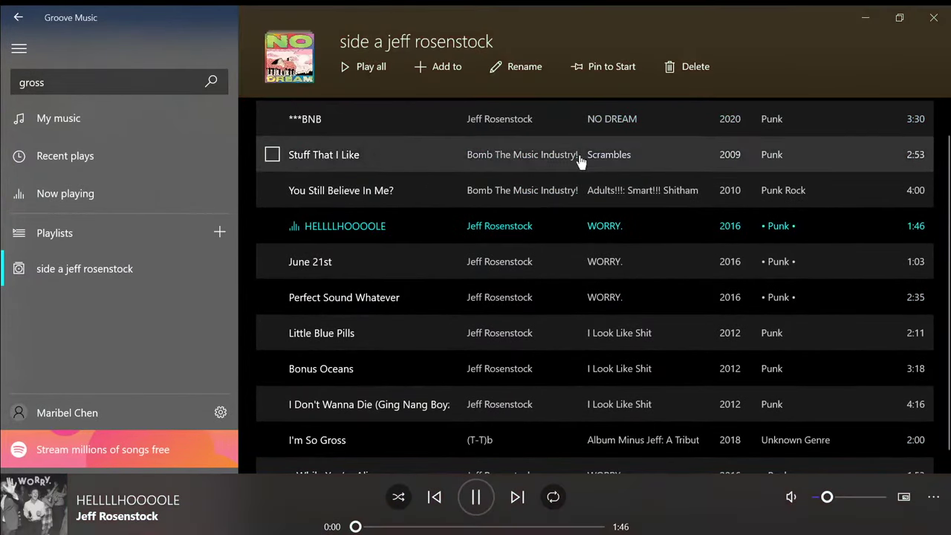
Step: Move Little Blue Pills to the start of the playlist and ***BNB below Bonus Oceans, and play Bonus Oceans
{"action": "left_click", "coordinate": [392, 297]}
{"action": "left_click", "coordinate": [387, 346]}
{"action": "scroll", "coordinate": [387, 345], "scroll_direction": "down", "scroll_amount": 1}
{"action": "left_click_drag", "start_coordinate": [383, 313], "coordinate": [375, 390]}
{"action": "left_click", "coordinate": [361, 212]}
{"action": "left_click", "coordinate": [405, 314]}
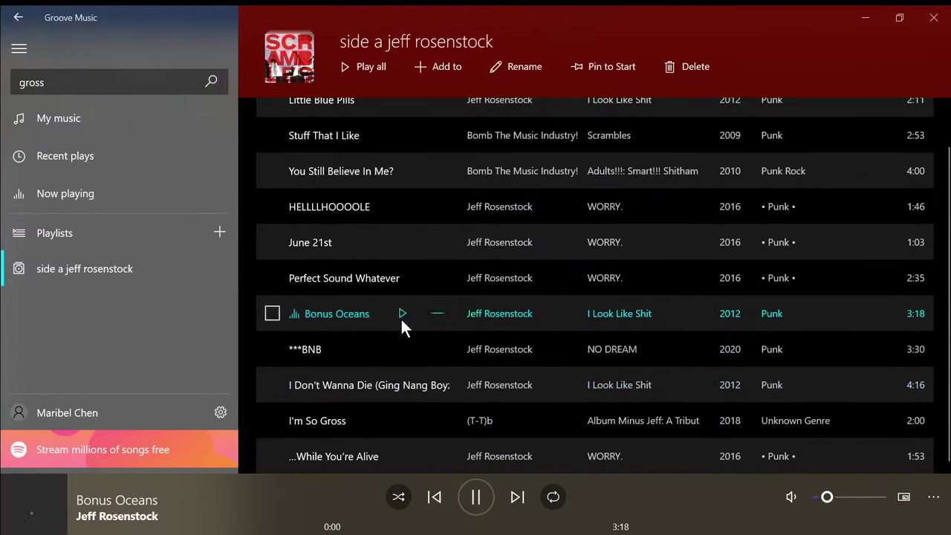
Step: Play songs in the second half of the reordered playlist, ending with I'm So Gross
{"action": "scroll", "coordinate": [401, 327], "scroll_direction": "up", "scroll_amount": 1}
{"action": "left_click", "coordinate": [401, 357]}
{"action": "left_click", "coordinate": [401, 315]}
{"action": "scroll", "coordinate": [375, 324], "scroll_direction": "down", "scroll_amount": 1}
{"action": "left_click", "coordinate": [391, 421]}
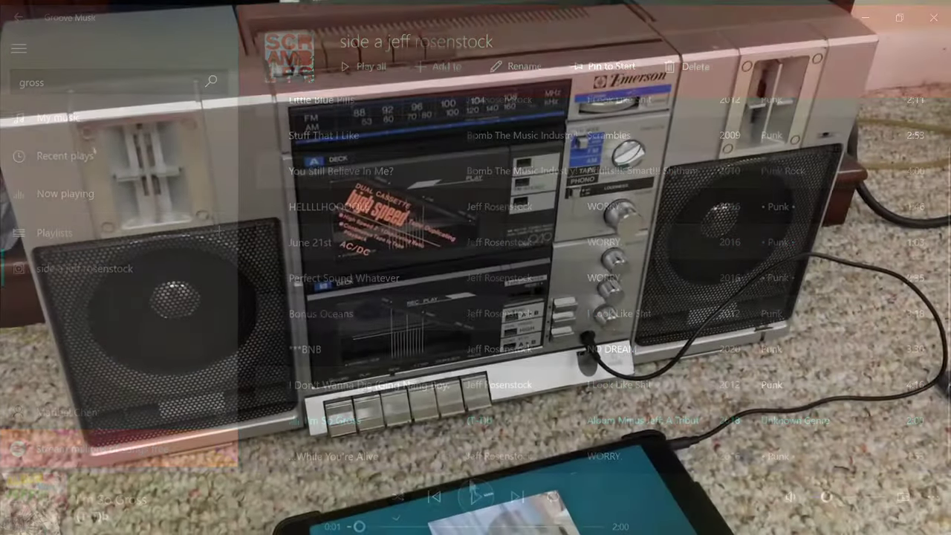